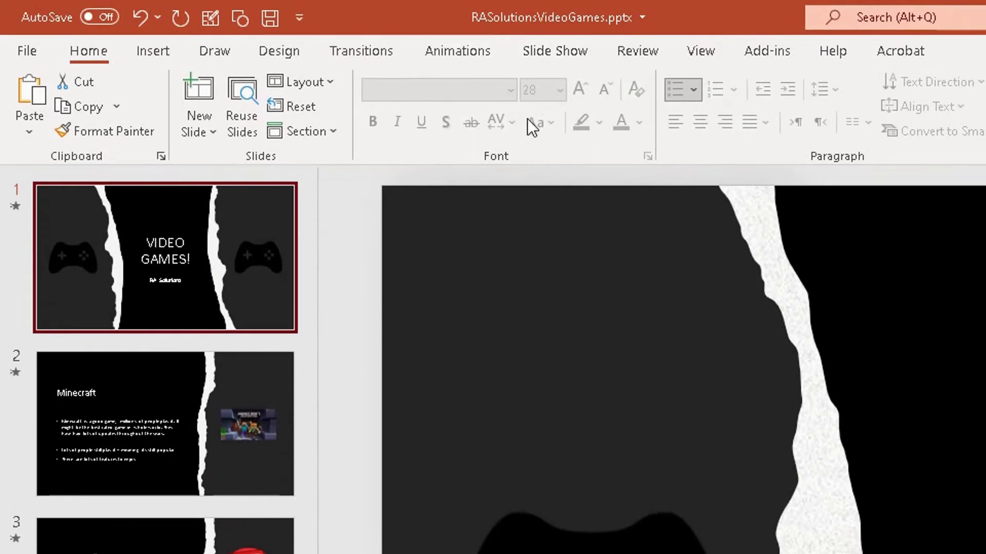
# Step: Dismiss the coaching offer and tick 'Loop continuously until Esc' in Set Up Show
pyautogui.click(546, 57)
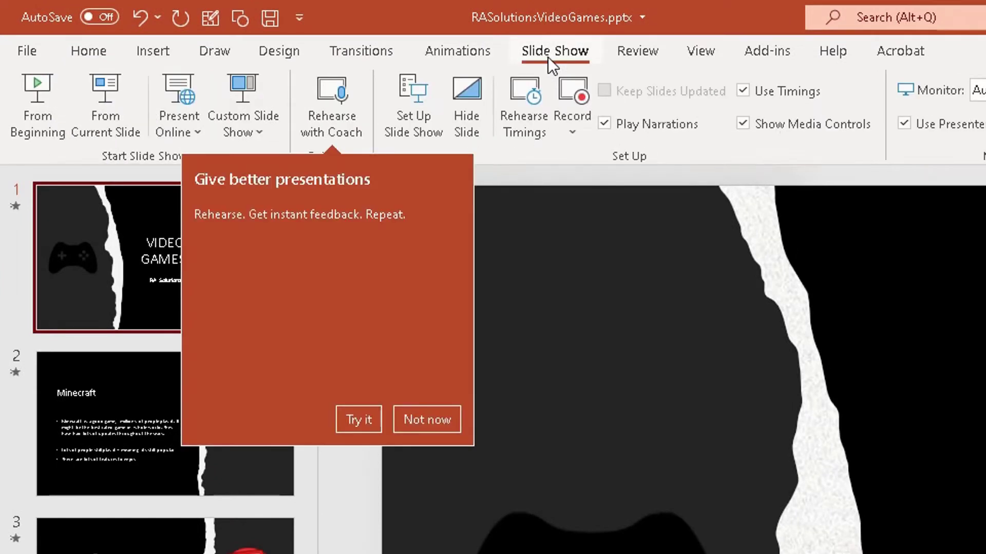
pyautogui.click(402, 430)
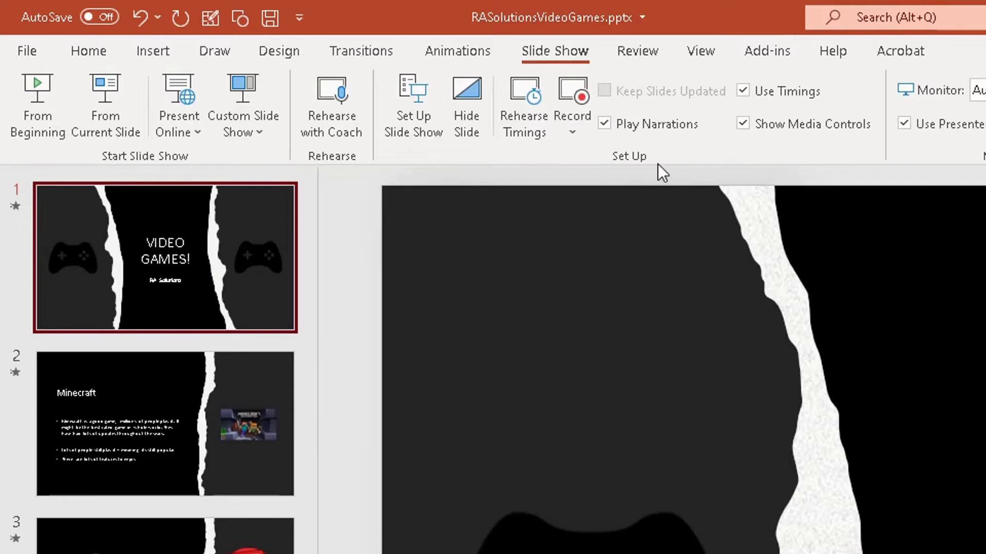
pyautogui.click(425, 116)
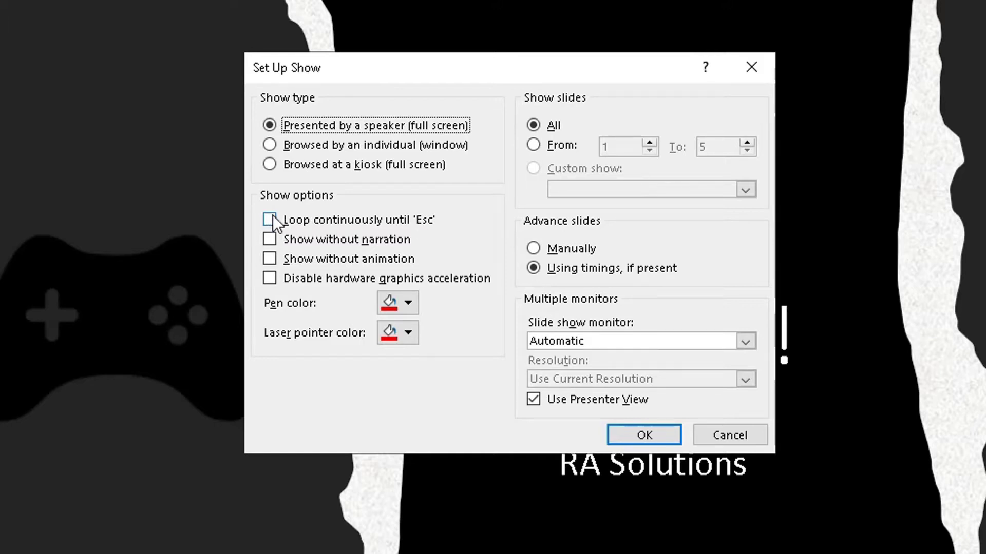
pyautogui.click(270, 221)
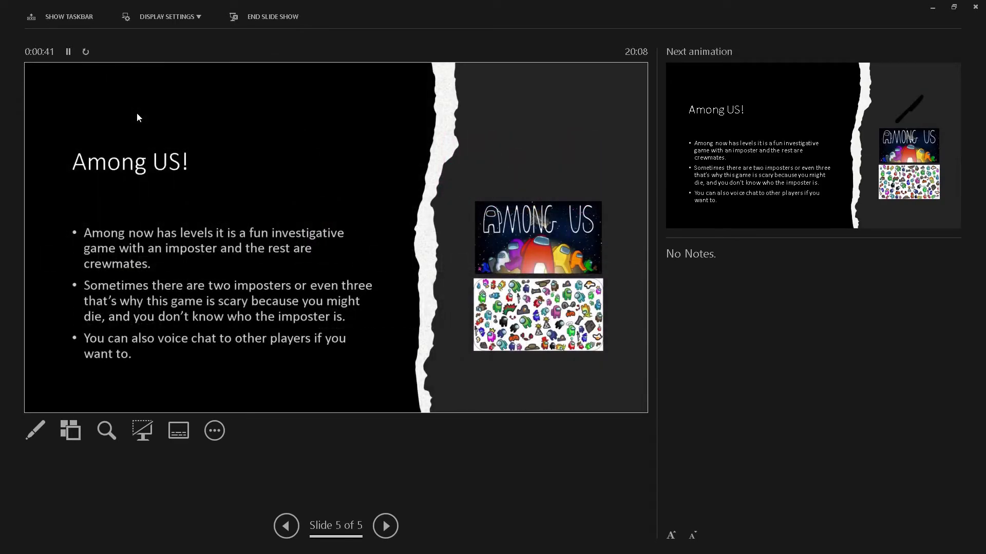
# Step: End the running slide show with Esc
pyautogui.press('Escape')
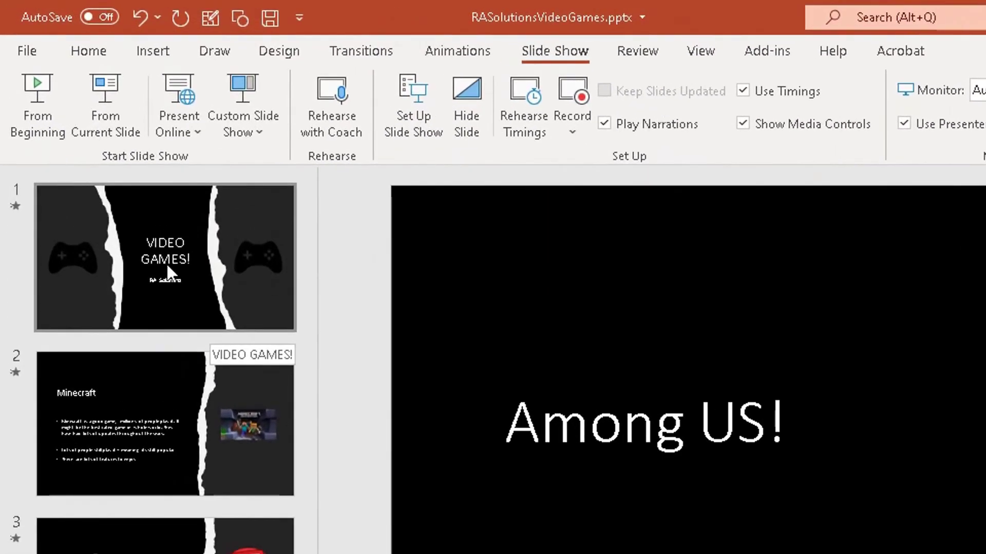
# Step: Select the VIDEO GAMES! title slide in the thumbnail pane
pyautogui.click(148, 231)
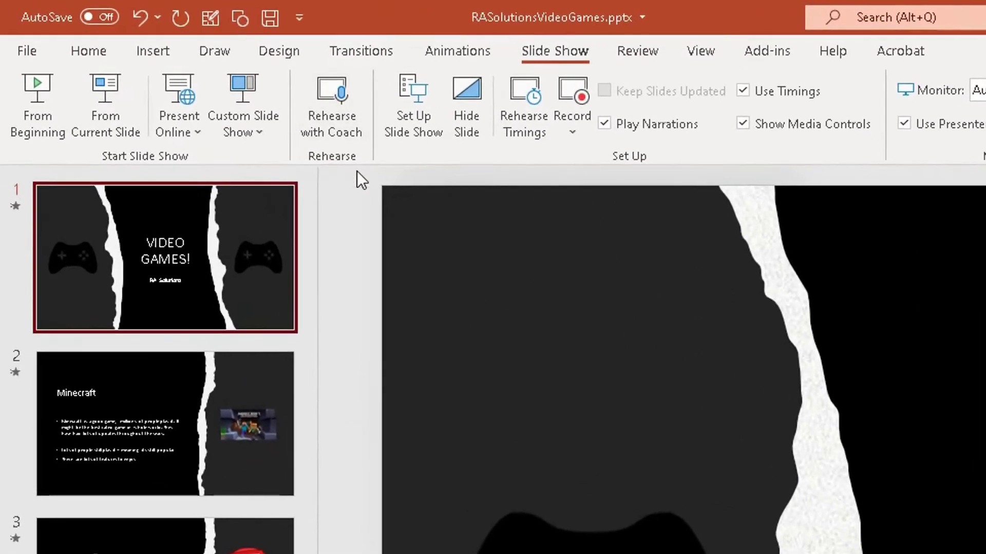
# Step: Make the title slide auto-advance after 00:05.00, then select the Minecraft slide
pyautogui.click(368, 58)
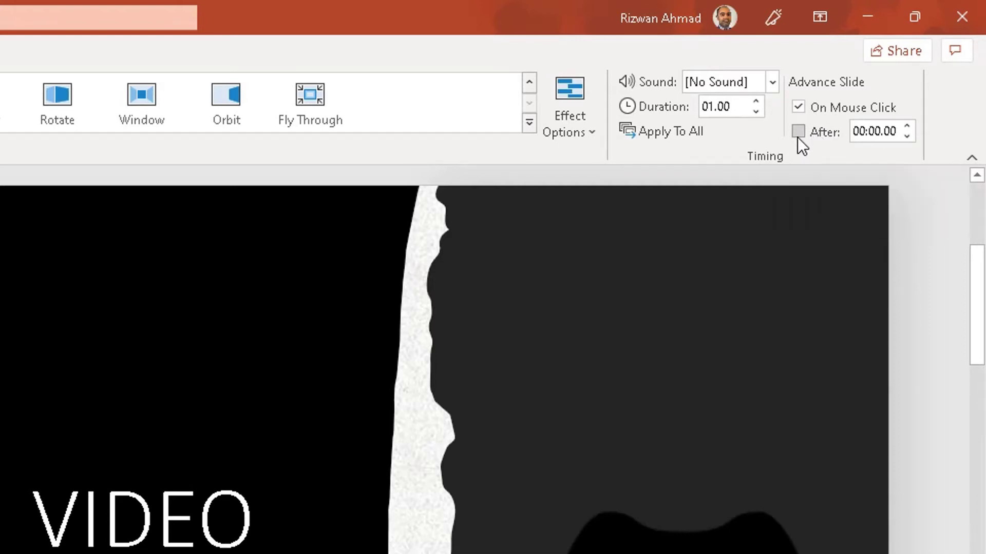
pyautogui.click(798, 135)
pyautogui.click(908, 126)
pyautogui.click(908, 127)
pyautogui.click(907, 126)
pyautogui.click(908, 126)
pyautogui.click(907, 127)
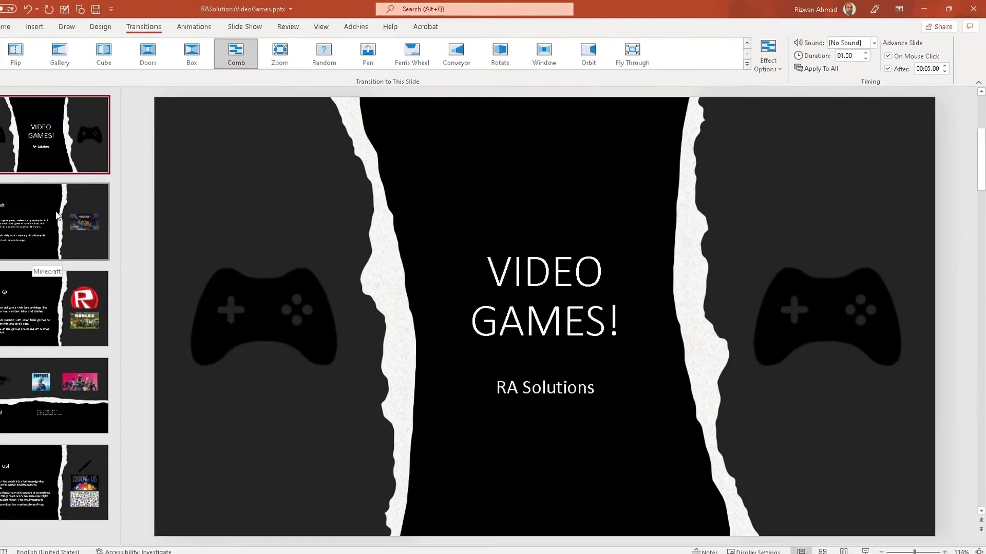
pyautogui.click(82, 212)
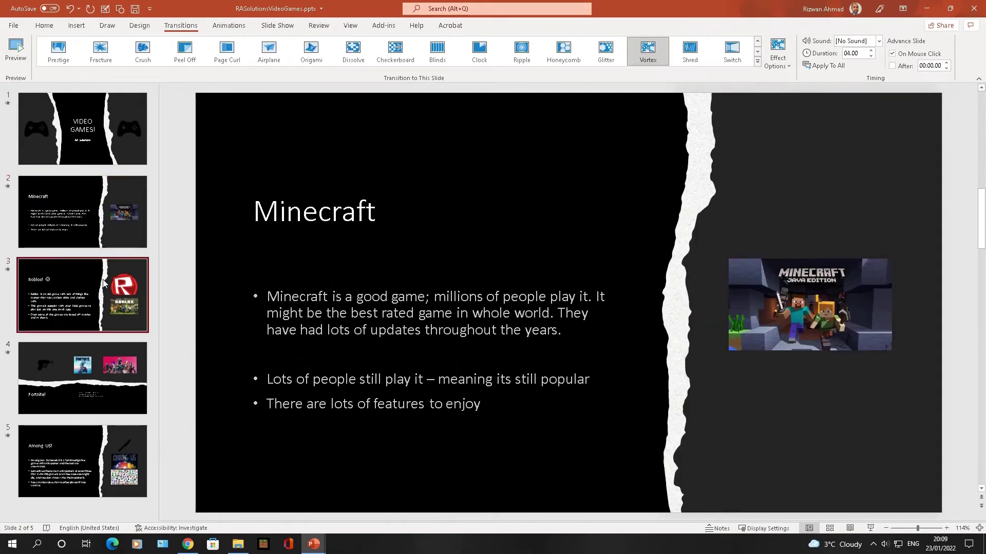
# Step: Set the Minecraft and Roblox slides to auto-advance after 00:10.00
pyautogui.press('Down')
pyautogui.press('Down')
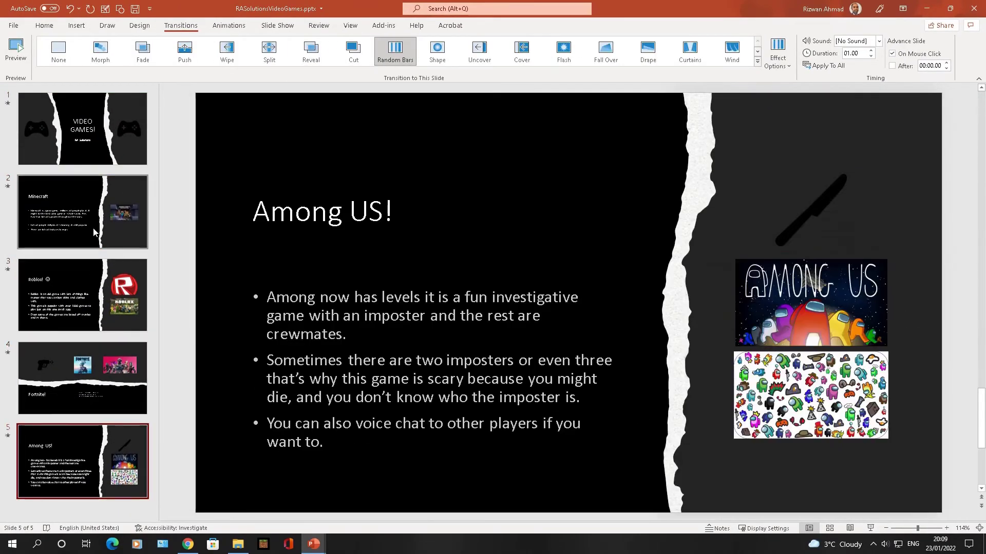
pyautogui.click(96, 230)
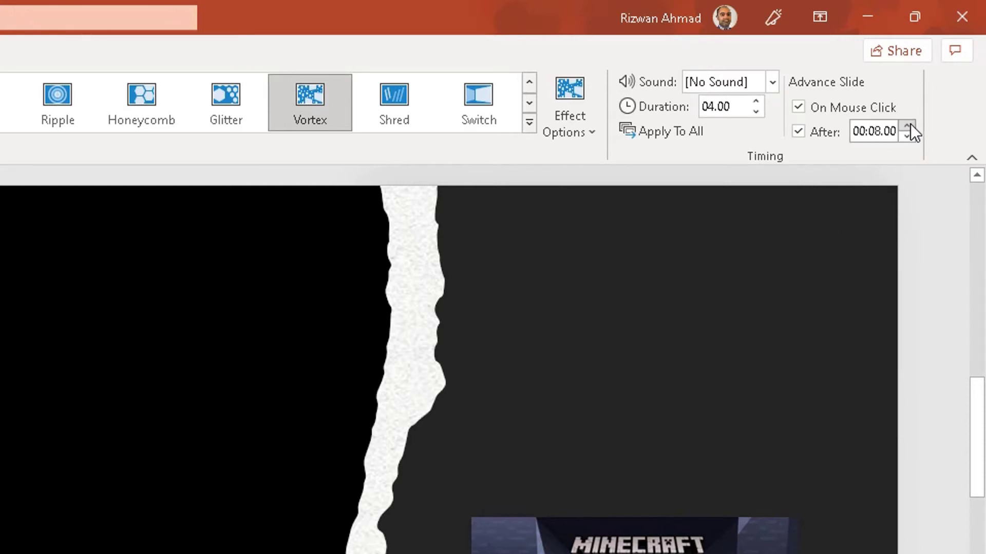
pyautogui.click(909, 126)
pyautogui.click(910, 125)
pyautogui.press('Down')
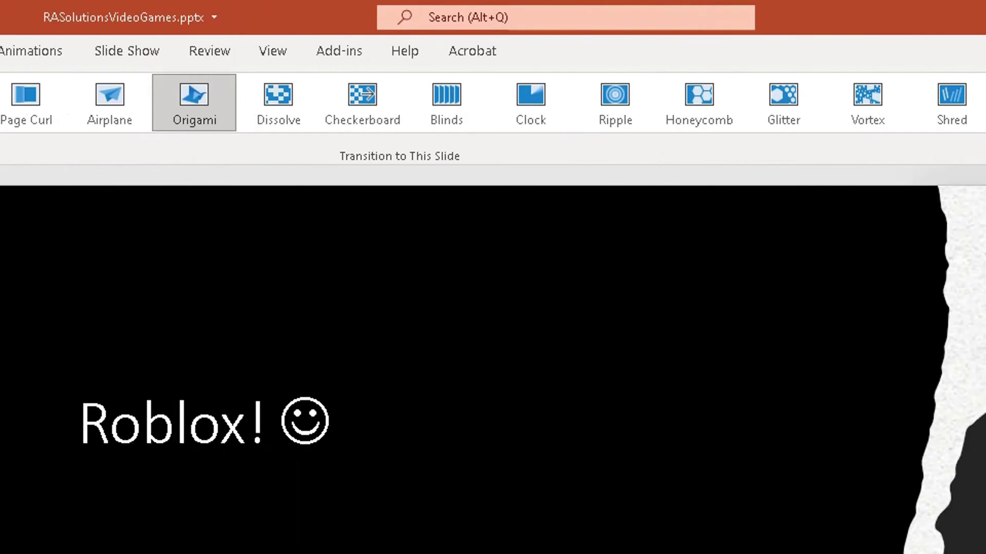
pyautogui.click(948, 70)
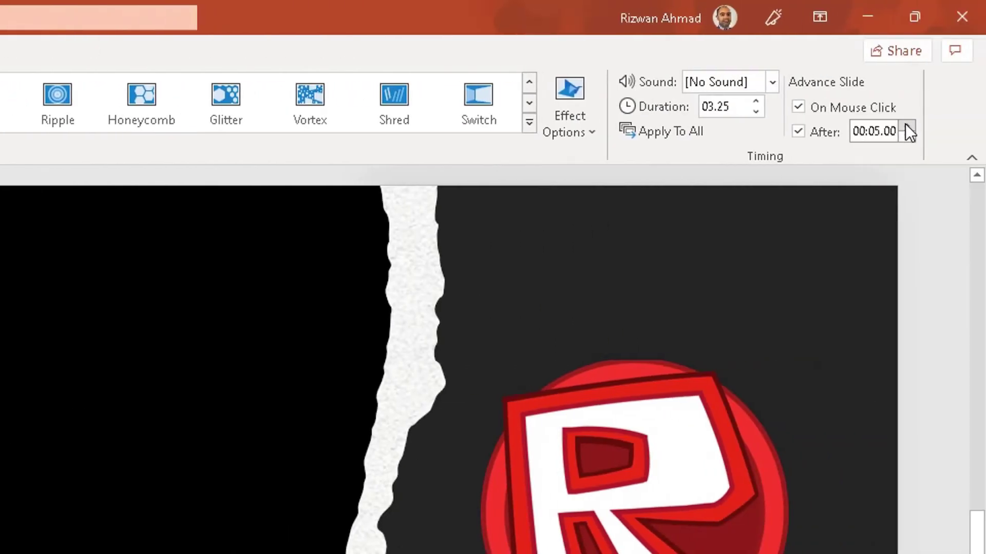
pyautogui.click(906, 126)
pyautogui.click(907, 126)
pyautogui.click(907, 127)
pyautogui.click(907, 126)
pyautogui.click(907, 127)
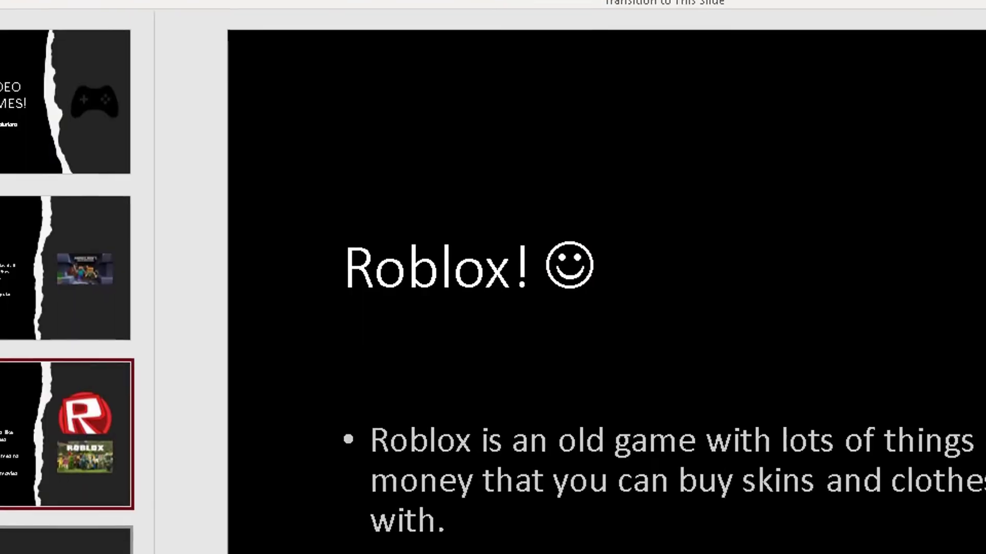
# Step: Turn on auto-advance after 00:10.00 for the Fortnite slide
pyautogui.press('Down')
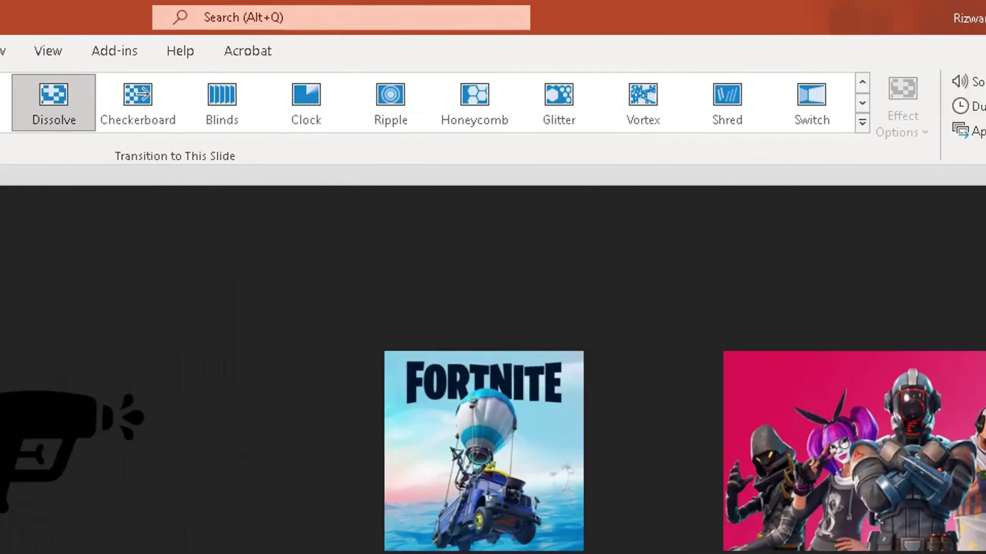
pyautogui.click(798, 131)
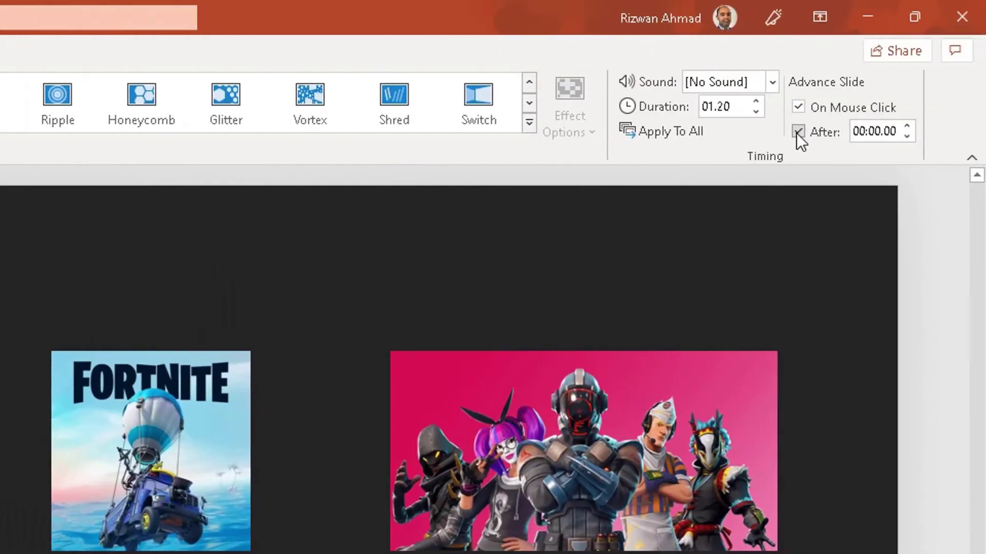
pyautogui.click(910, 127)
pyautogui.click(910, 127)
pyautogui.click(910, 128)
pyautogui.click(910, 127)
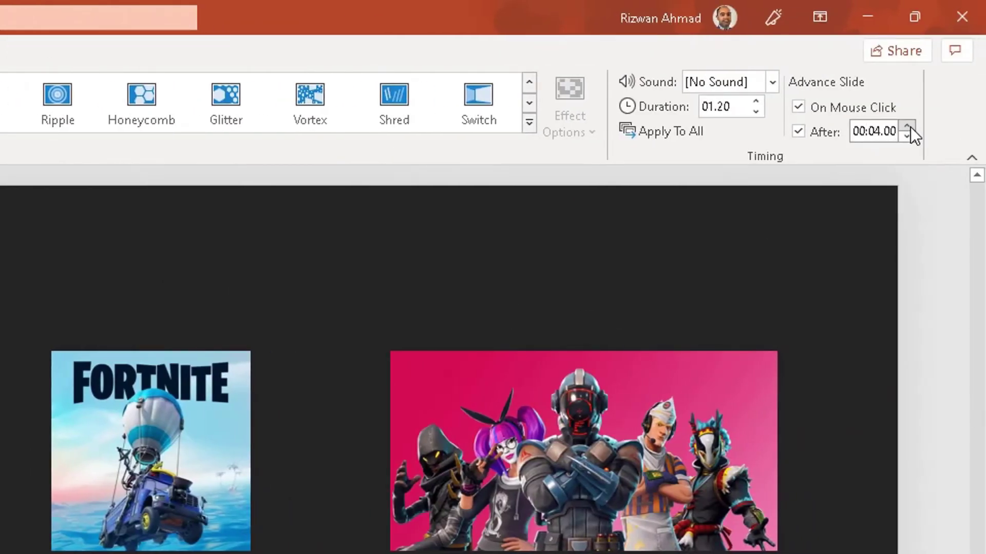
pyautogui.click(910, 128)
pyautogui.click(910, 127)
pyautogui.click(910, 127)
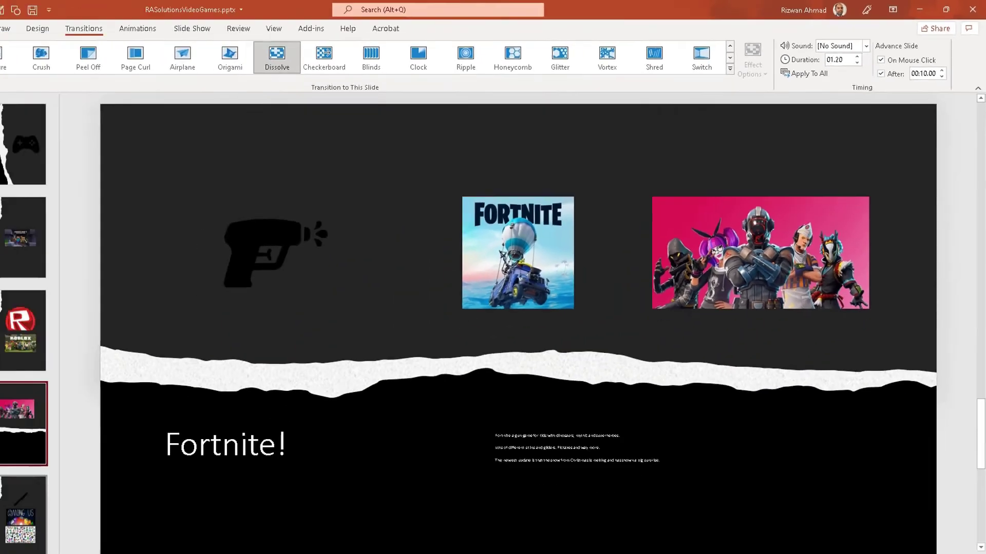
# Step: Turn on auto-advance after 00:10.00 for the Among US! slide
pyautogui.click(83, 451)
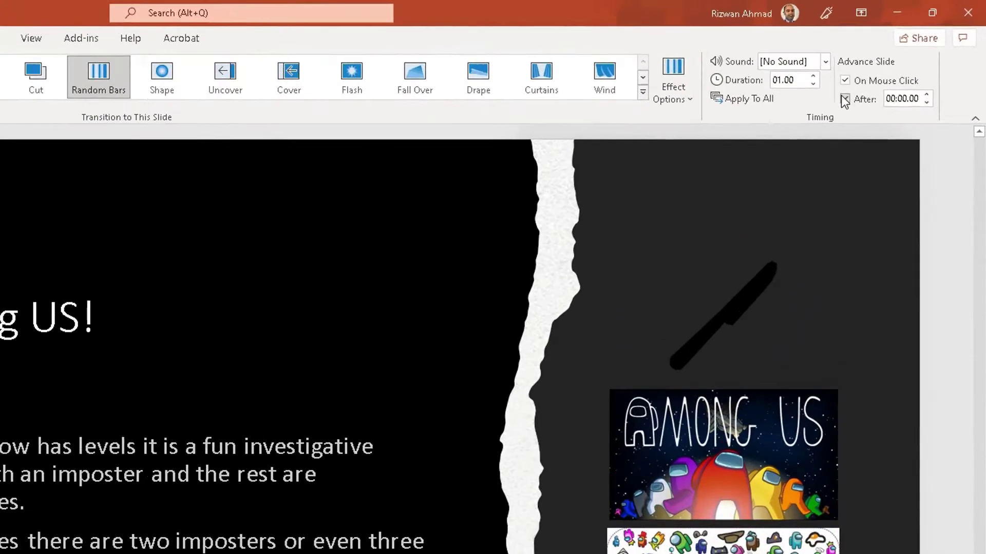
pyautogui.click(892, 65)
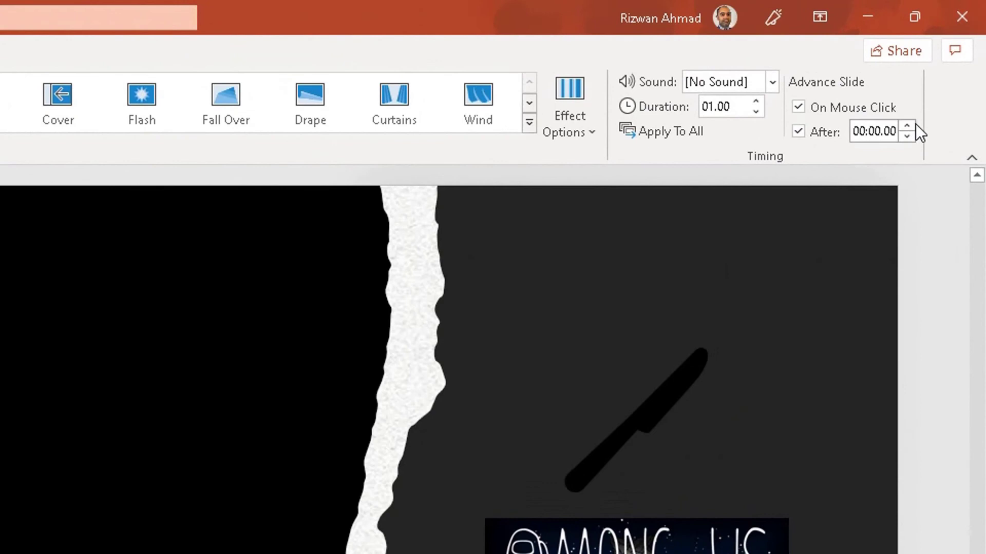
pyautogui.click(910, 127)
pyautogui.click(909, 125)
pyautogui.click(907, 125)
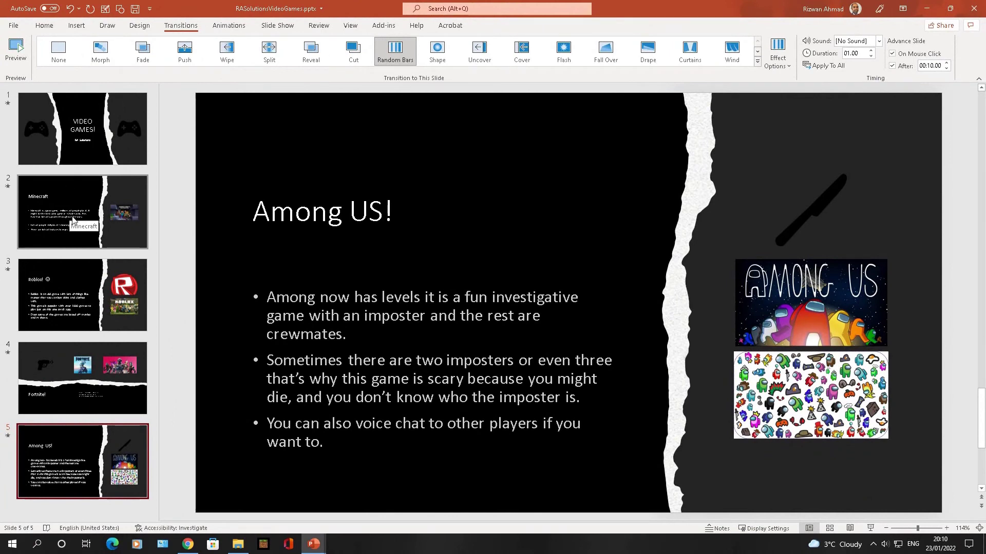
# Step: Review each slide's timing, from Minecraft through Among US! and back to the title
pyautogui.click(73, 220)
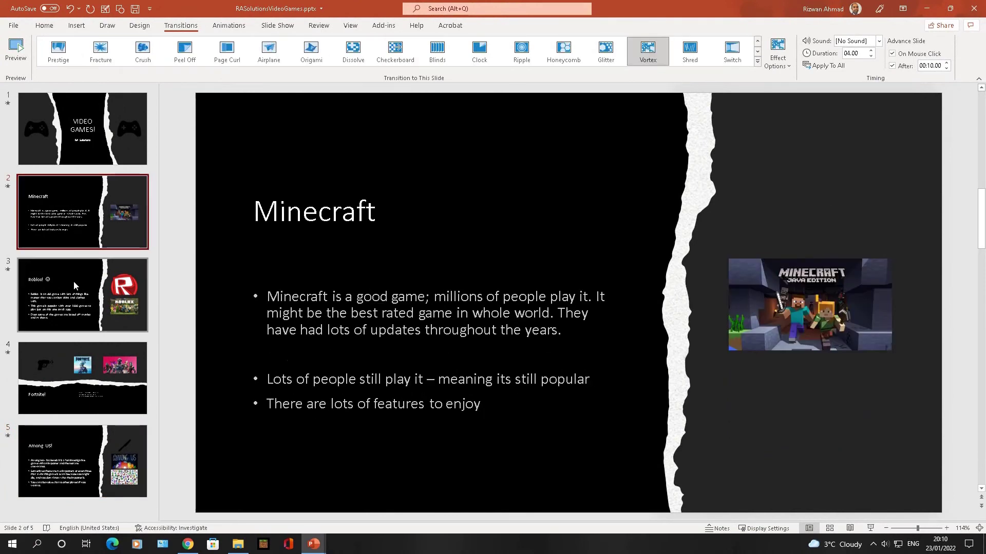
pyautogui.click(73, 281)
pyautogui.click(70, 370)
pyautogui.click(72, 441)
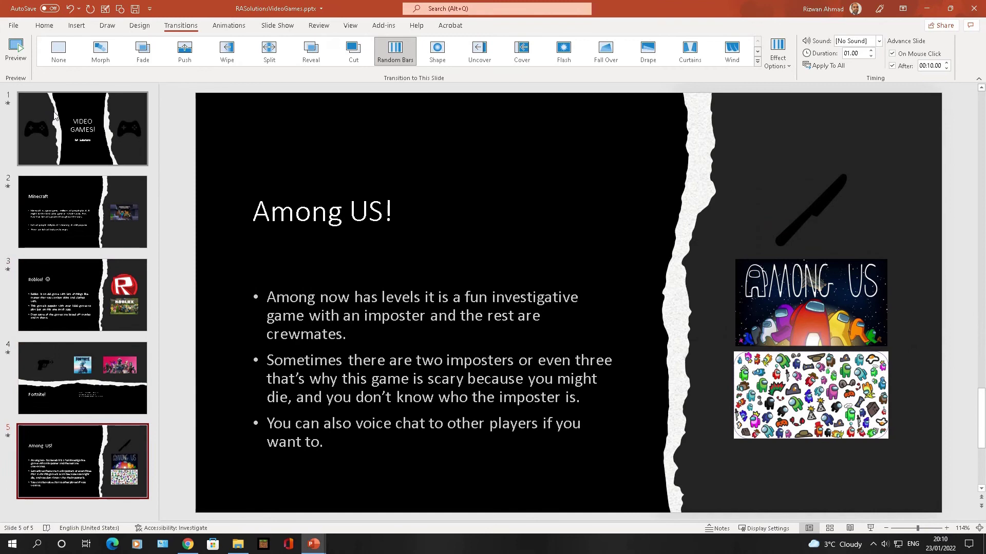
pyautogui.click(89, 138)
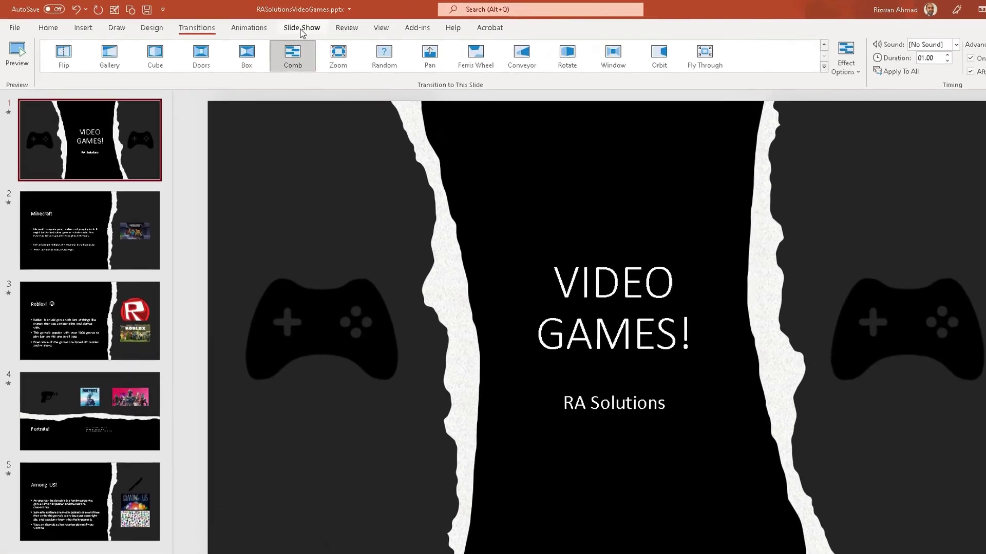
# Step: Start the show from the beginning and click through slides and animations to Among US!
pyautogui.click(277, 25)
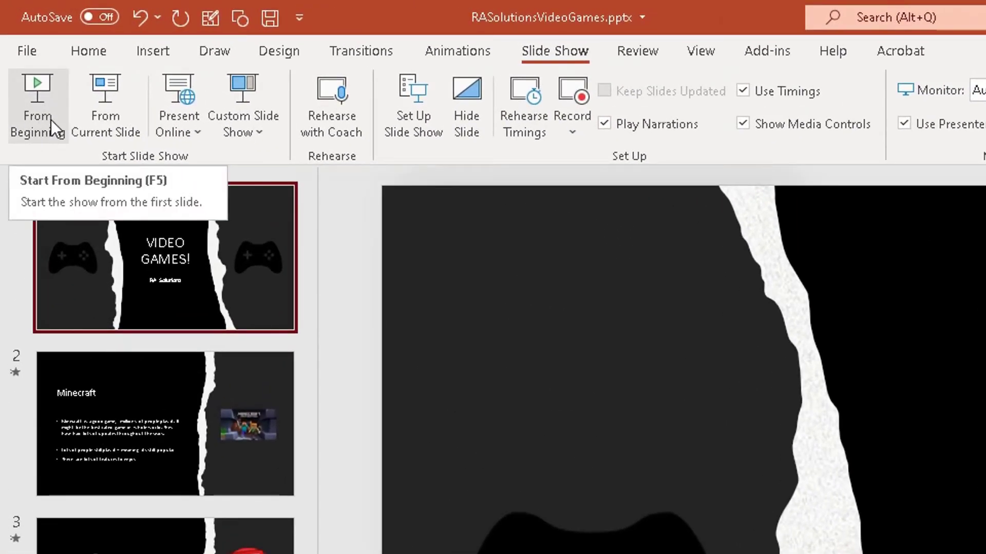
pyautogui.click(53, 124)
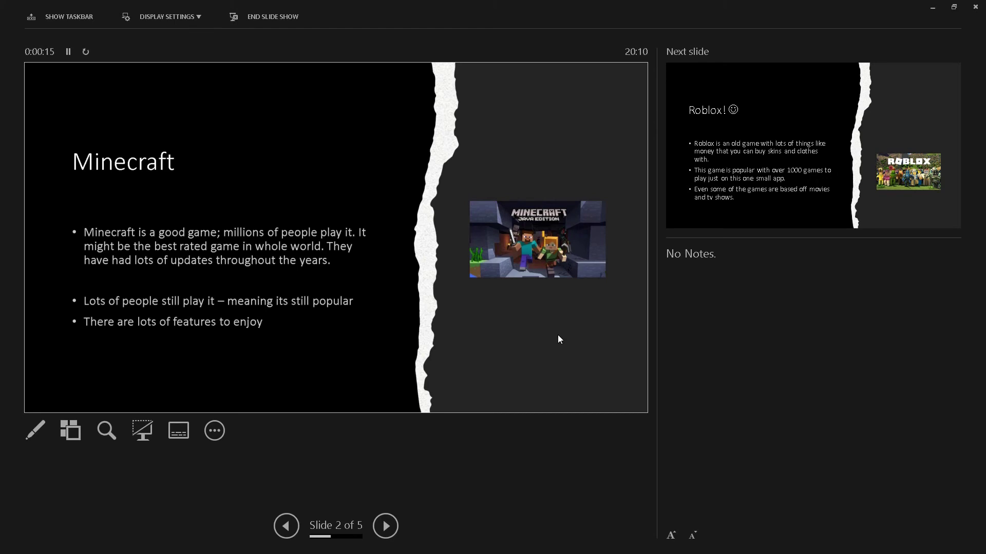
pyautogui.click(559, 338)
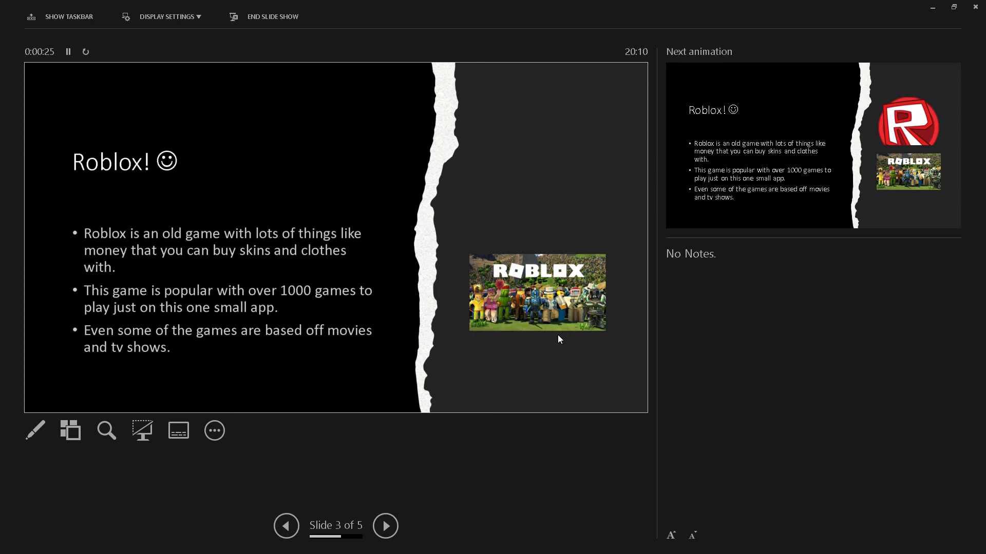
pyautogui.click(559, 338)
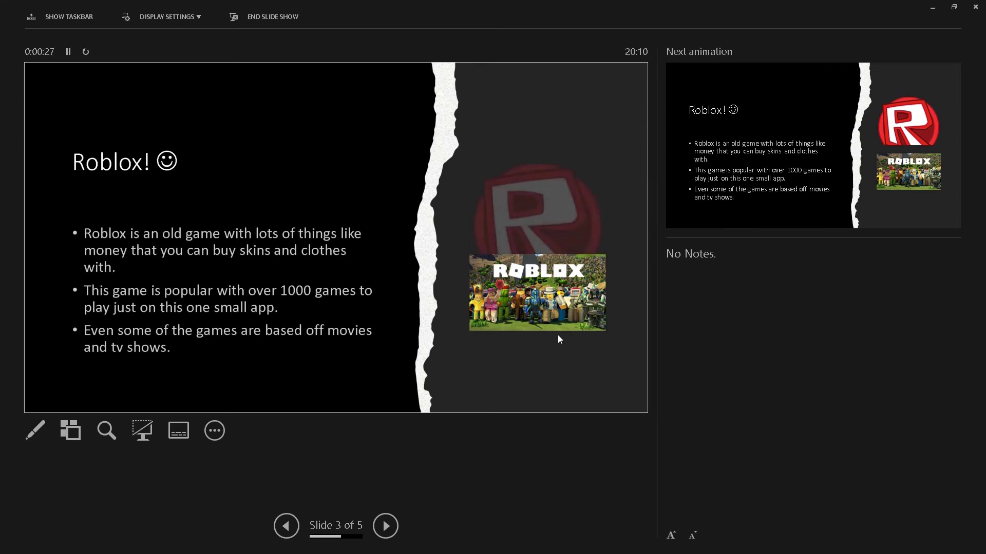
pyautogui.click(558, 337)
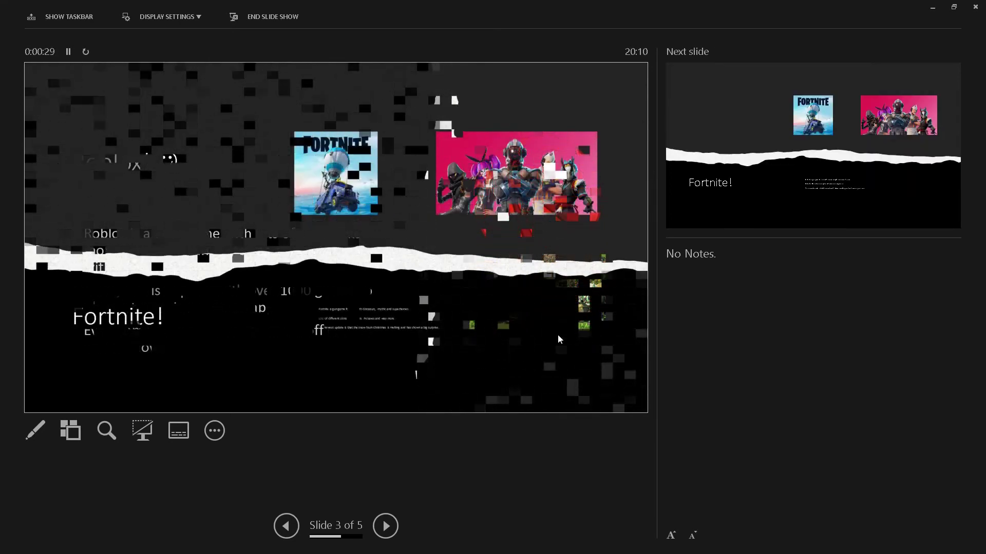
pyautogui.click(558, 338)
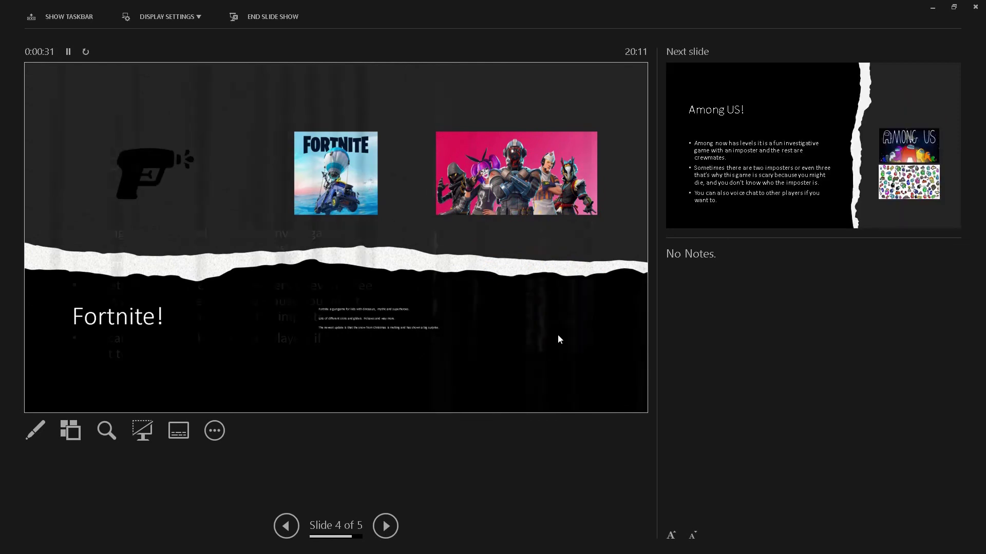
pyautogui.click(558, 337)
pyautogui.click(558, 339)
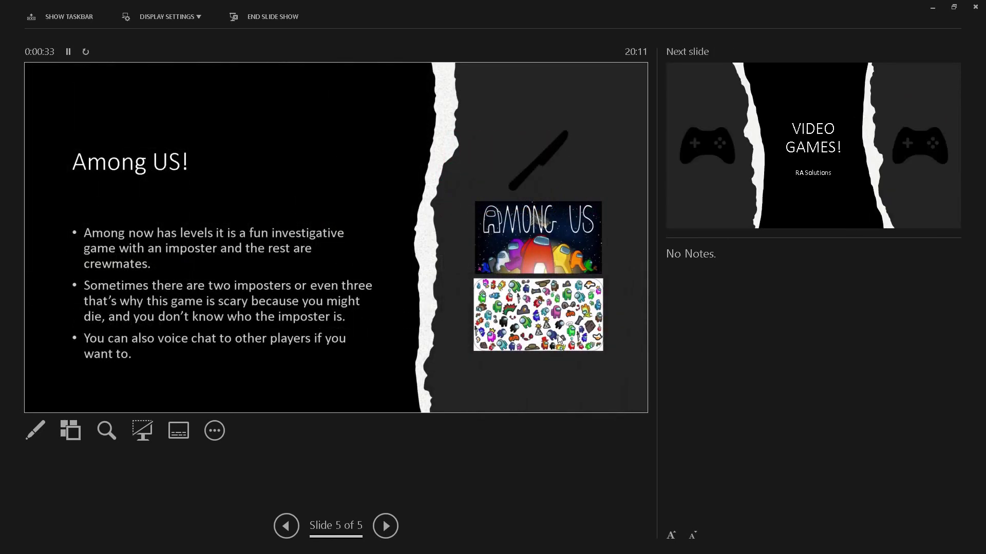
# Step: Advance past the last slide so the show loops to the title and on to Roblox!
pyautogui.click(558, 339)
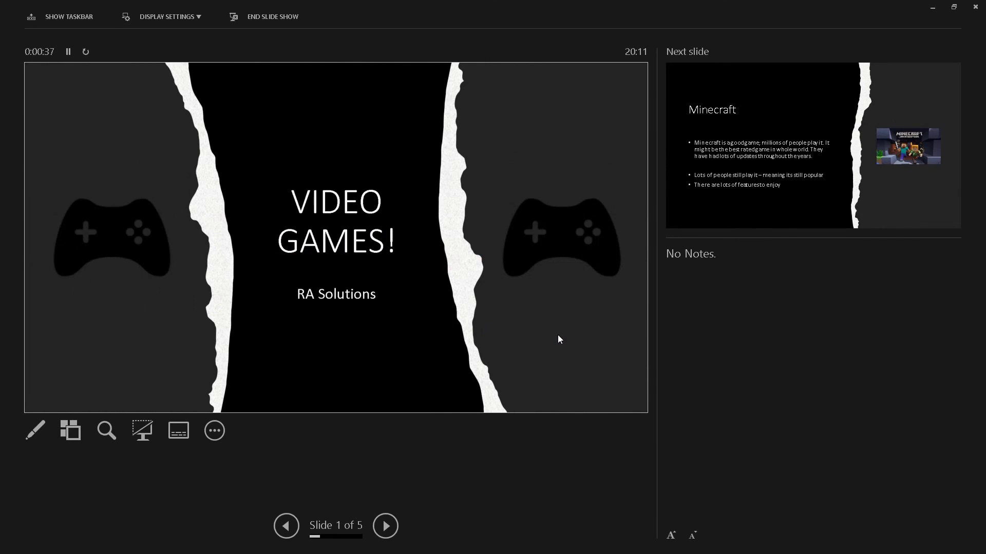
pyautogui.click(559, 339)
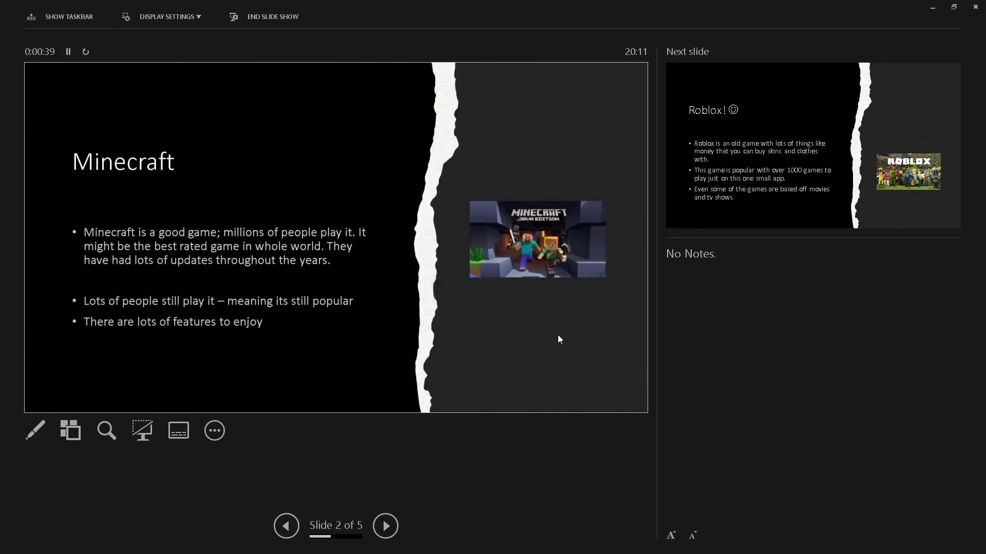
pyautogui.click(559, 339)
pyautogui.click(558, 336)
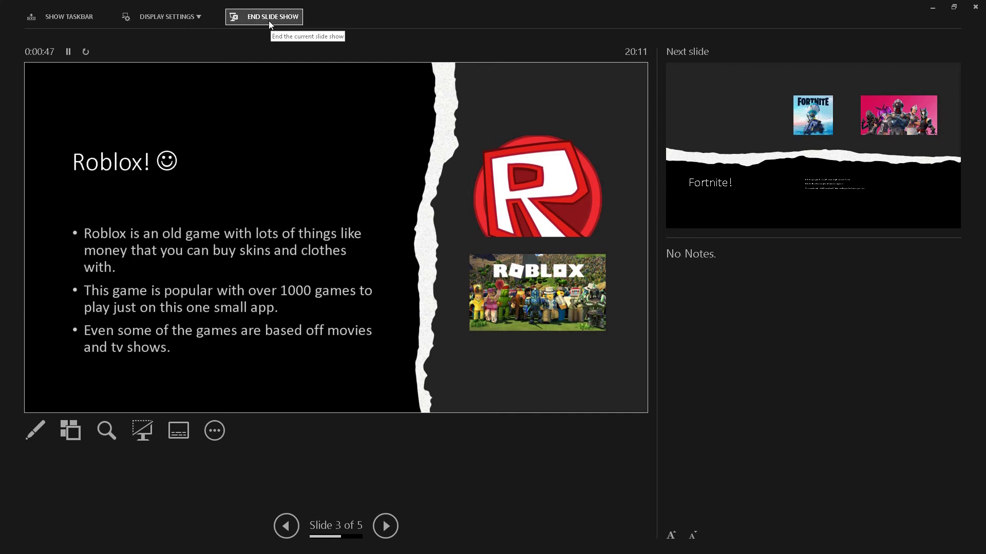
# Step: Exit the slide show with Esc
pyautogui.press('Escape')
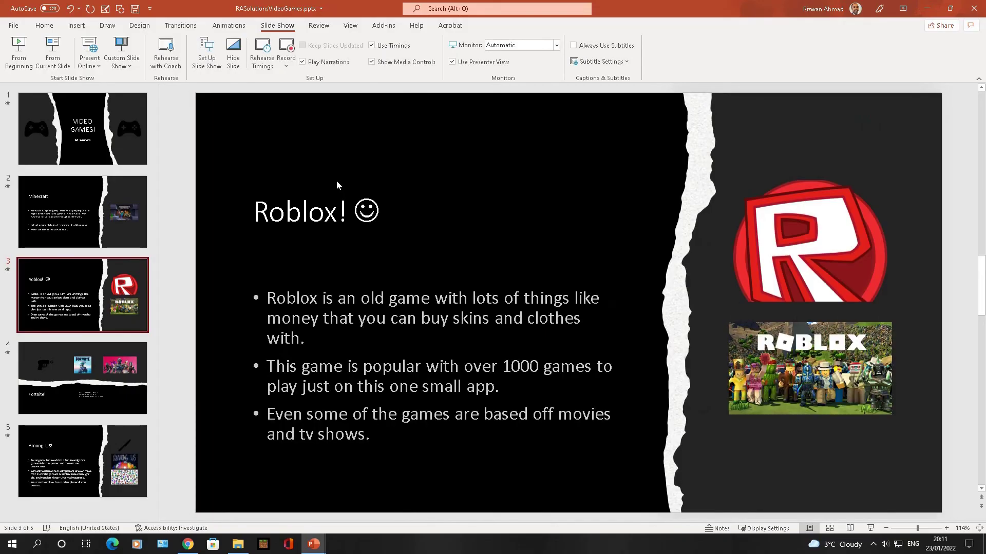